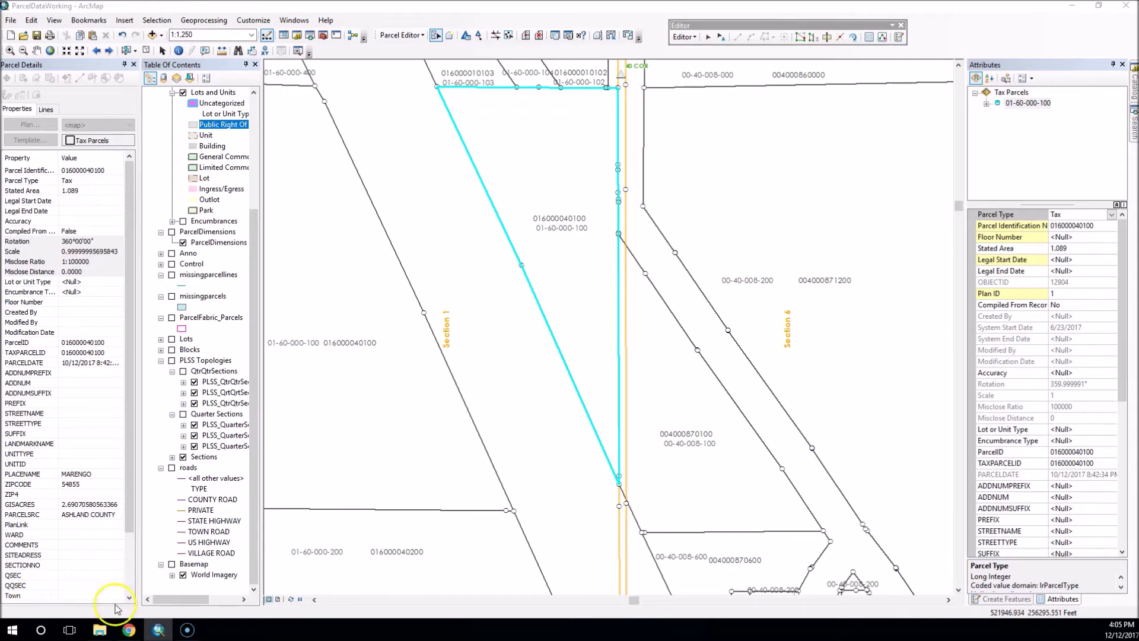
pyautogui.rightClick(562, 289)
pyautogui.click(587, 304)
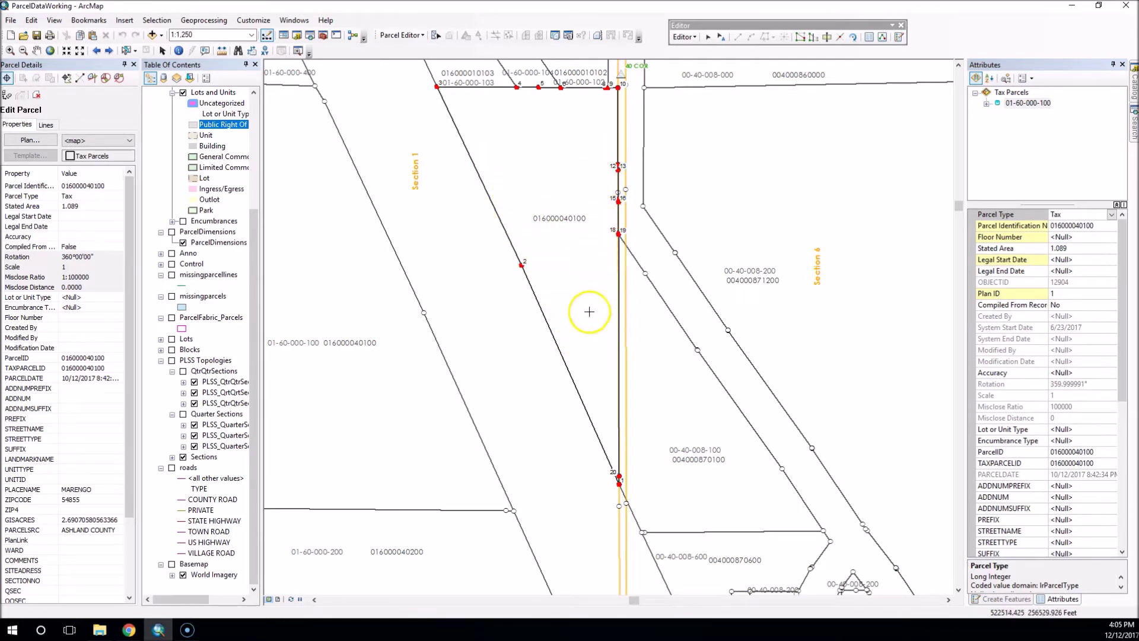
pyautogui.rightClick(490, 198)
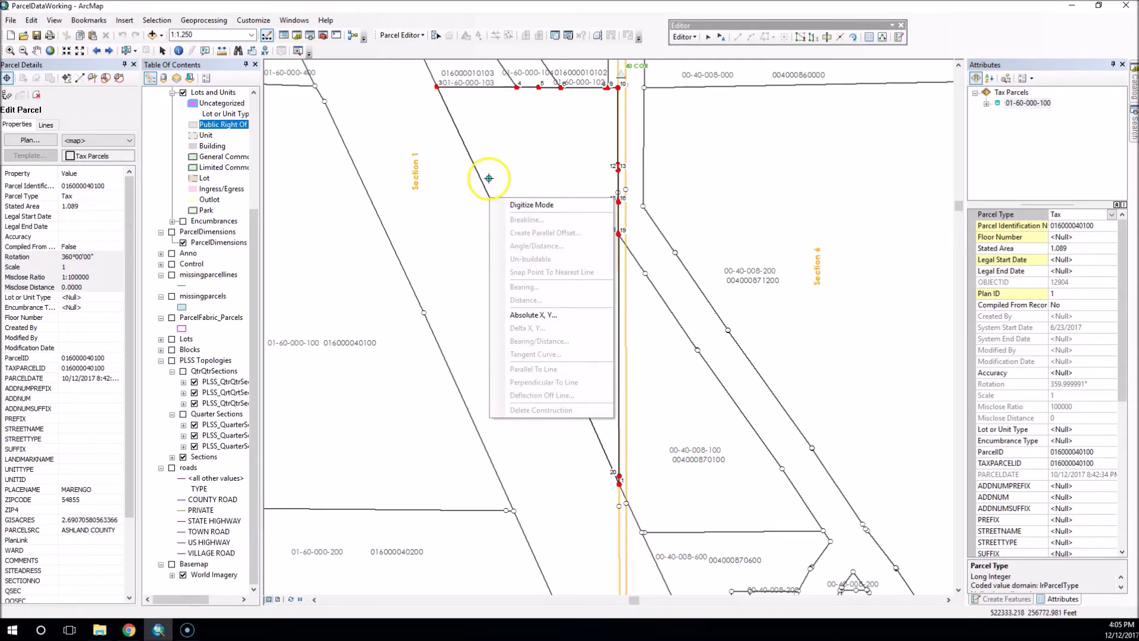
pyautogui.click(20, 77)
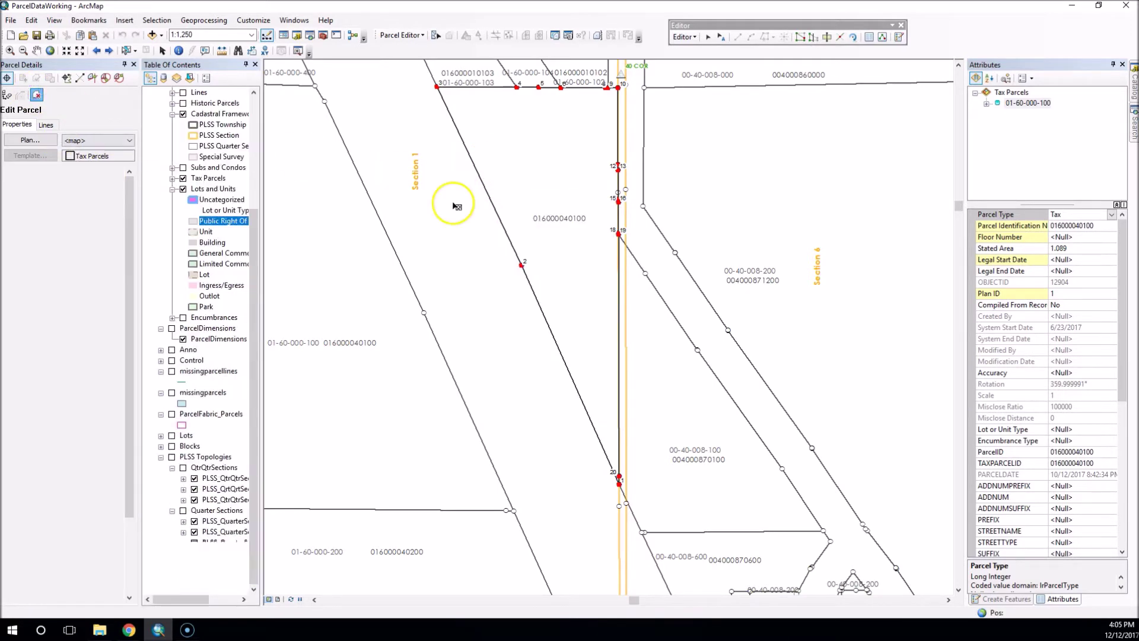
pyautogui.rightClick(511, 197)
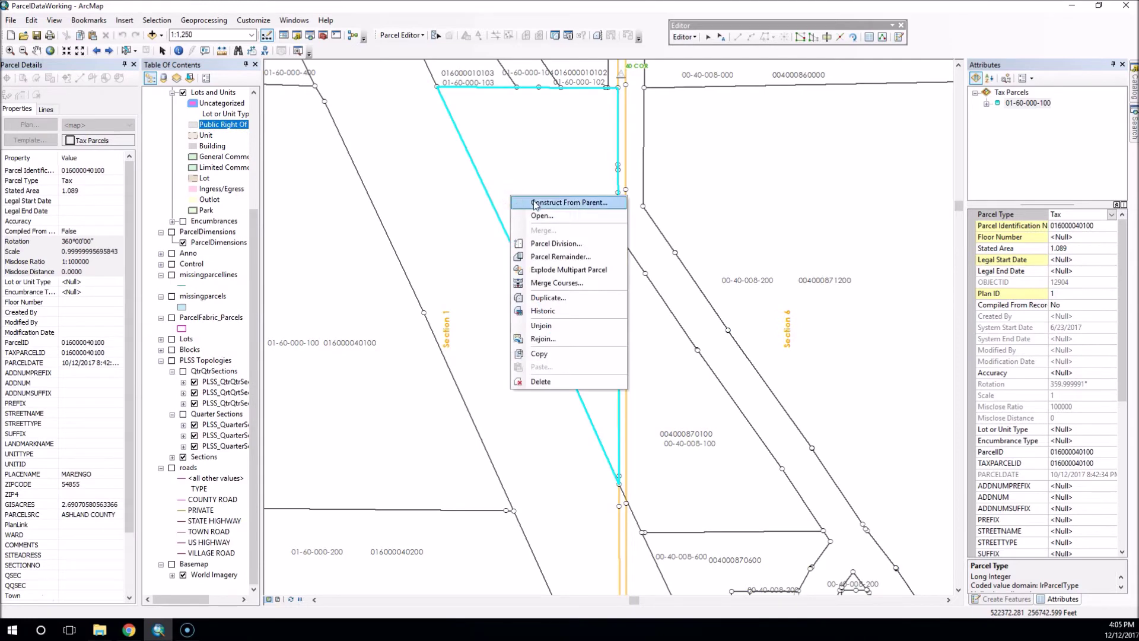
pyautogui.click(536, 203)
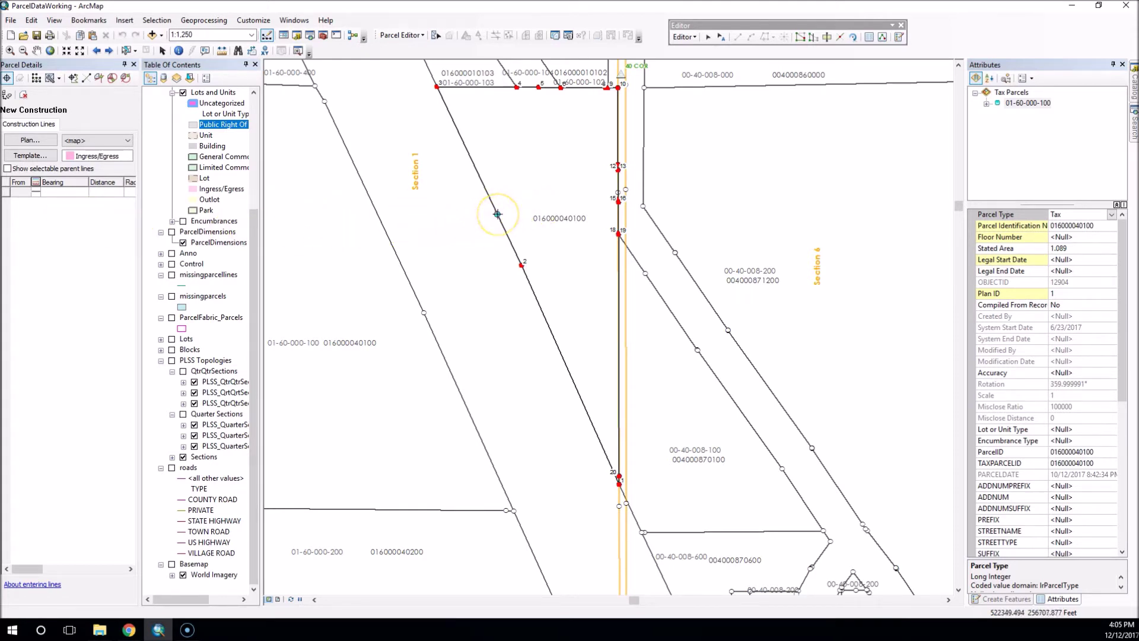
pyautogui.click(29, 155)
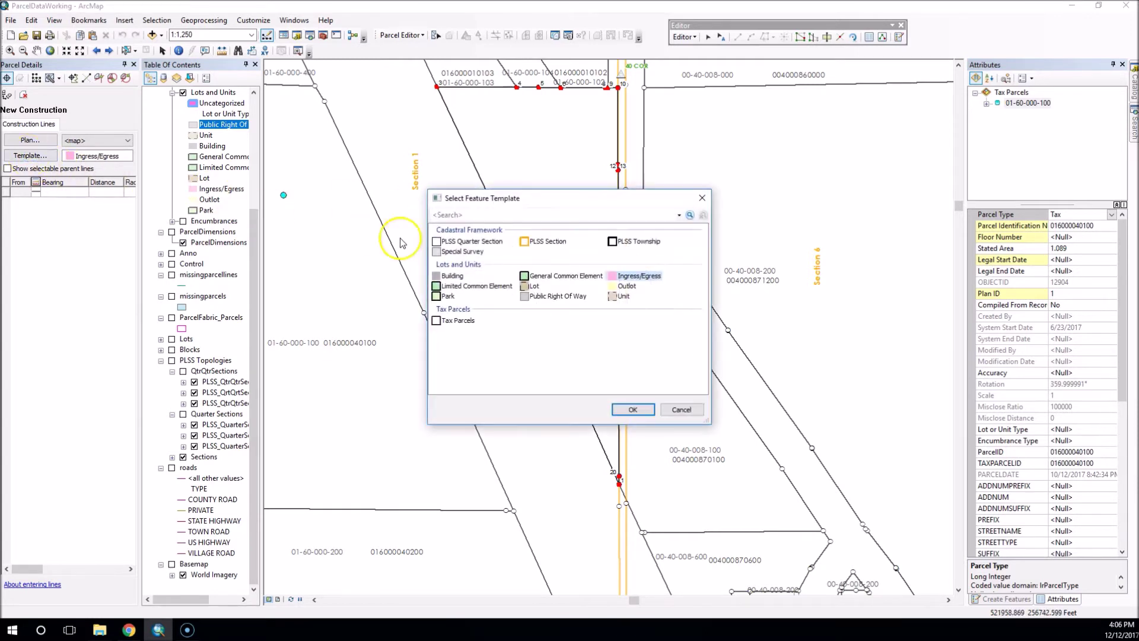
pyautogui.click(623, 410)
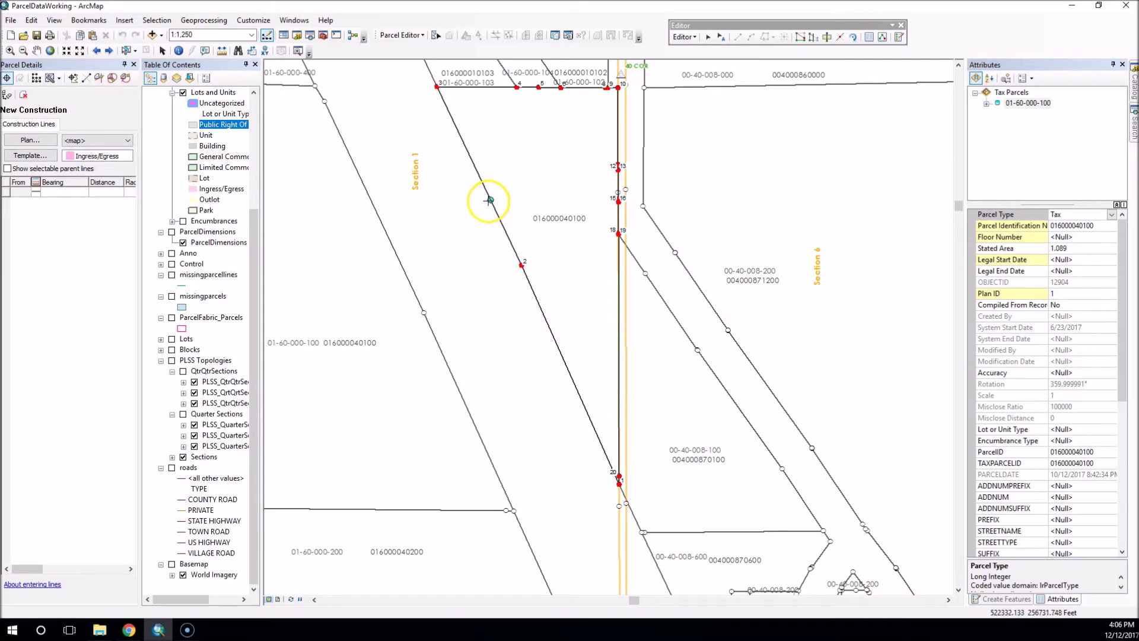
# - Create a 50 left parallel offset of diagonal line 3–2, then undo it
pyautogui.rightClick(489, 201)
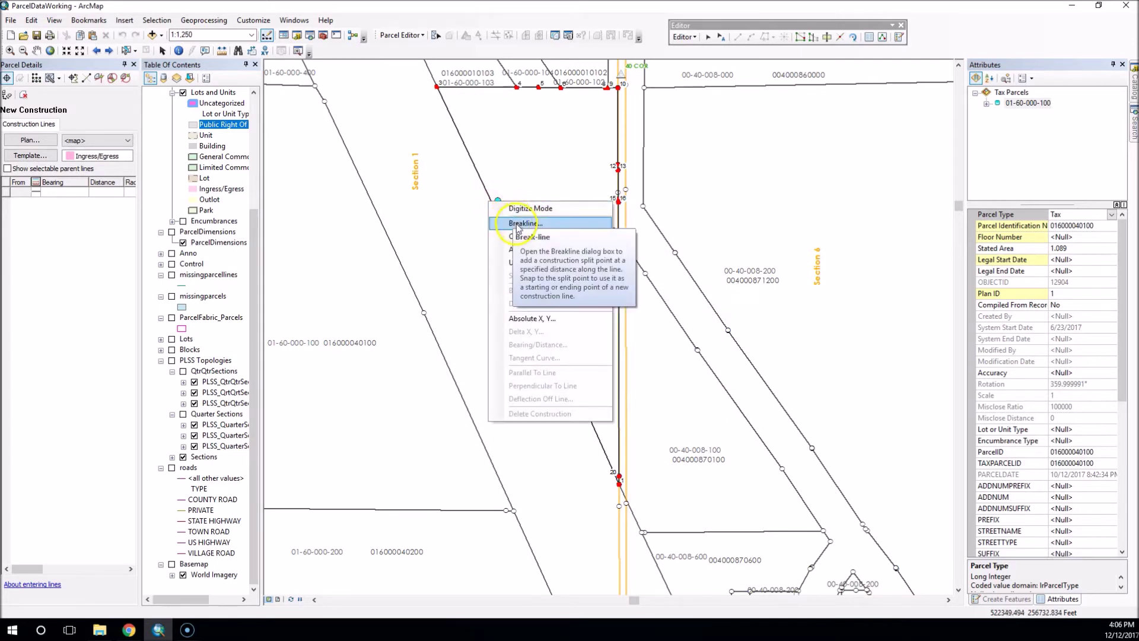
pyautogui.click(518, 237)
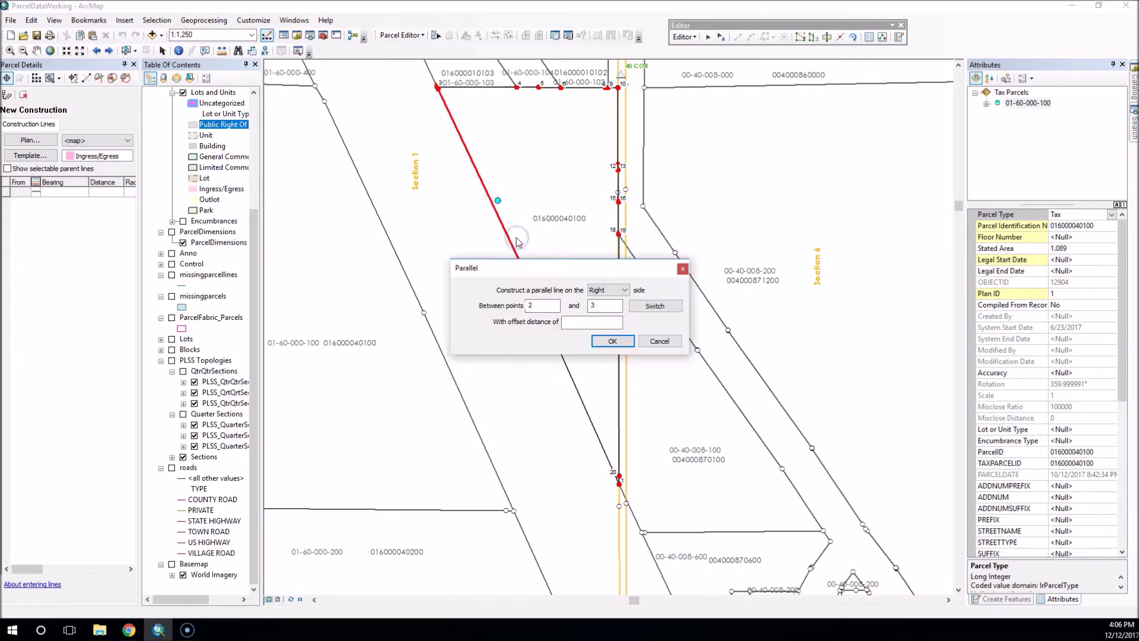
pyautogui.moveTo(524, 267); pyautogui.dragTo(698, 176)
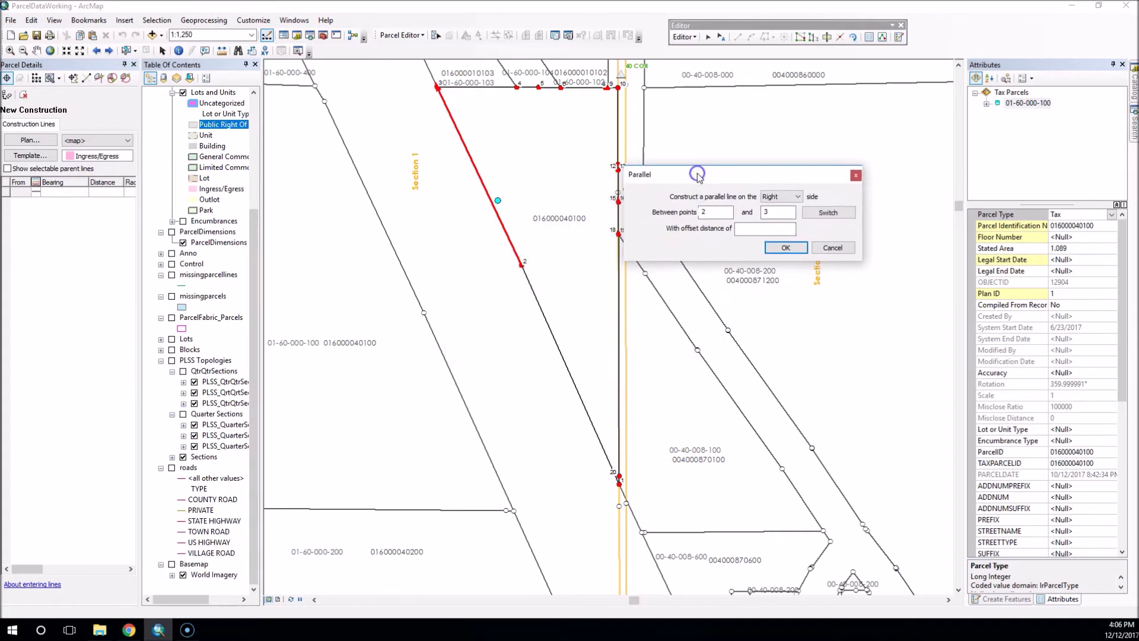
pyautogui.click(829, 212)
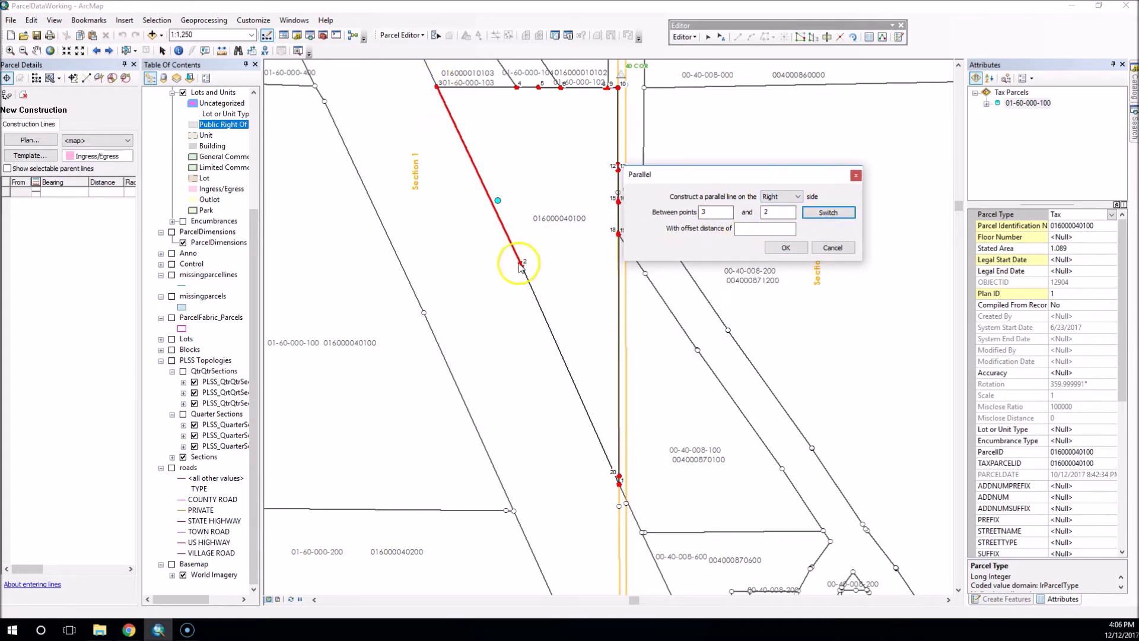
pyautogui.click(787, 202)
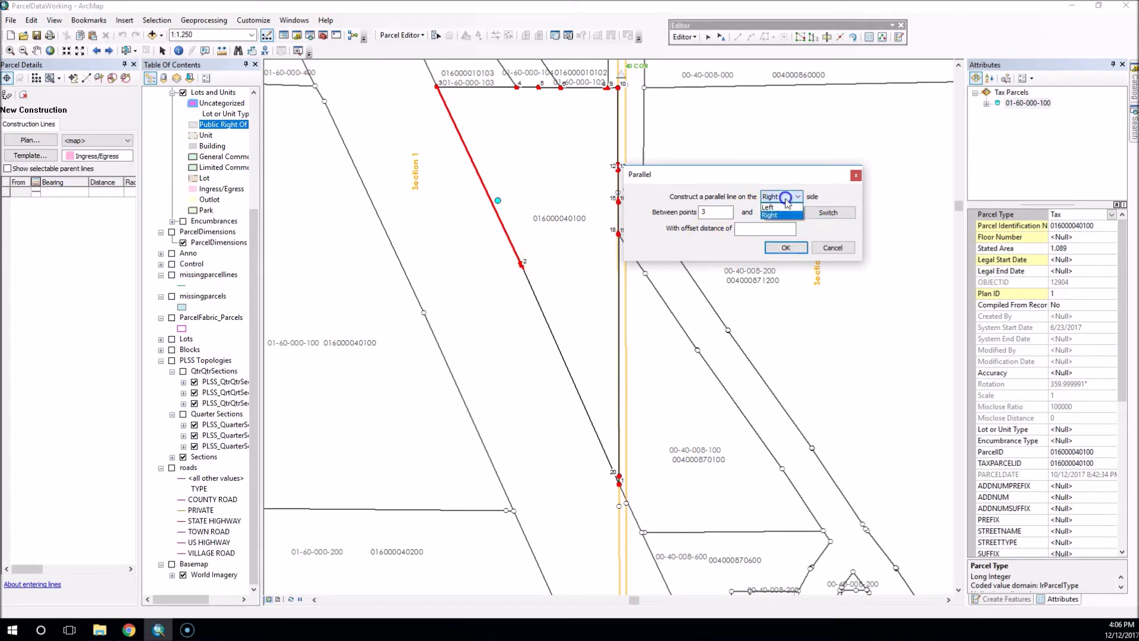
pyautogui.click(775, 214)
pyautogui.click(770, 227)
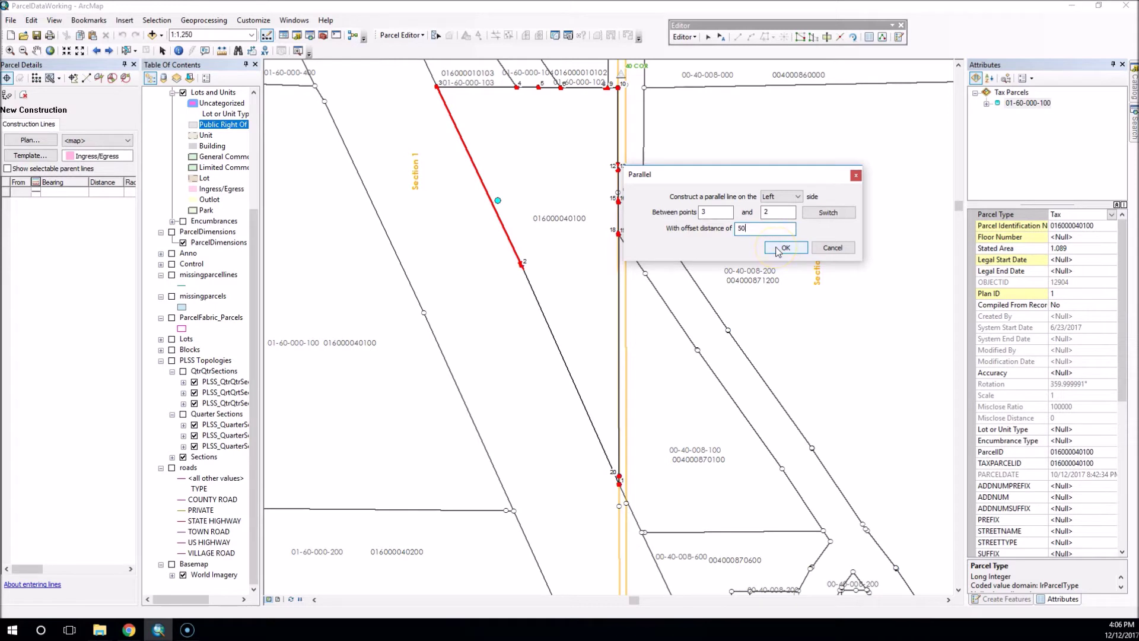
pyautogui.click(782, 248)
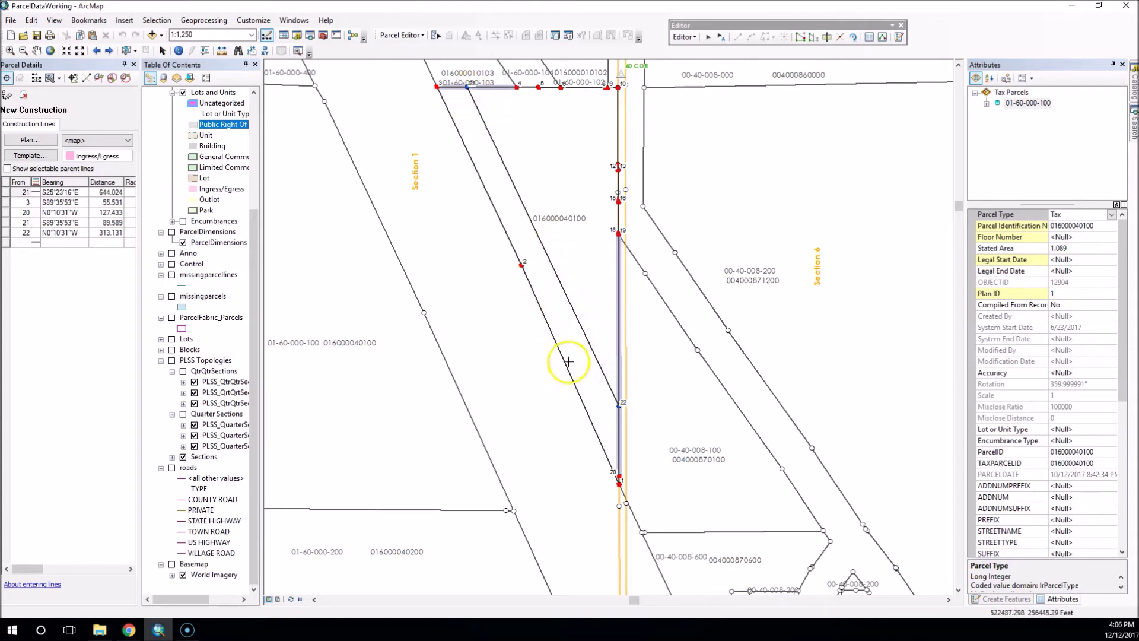
pyautogui.click(121, 35)
# - Add a 50 left parallel offset of the diagonal line running from point 3 to point 1
pyautogui.rightClick(485, 190)
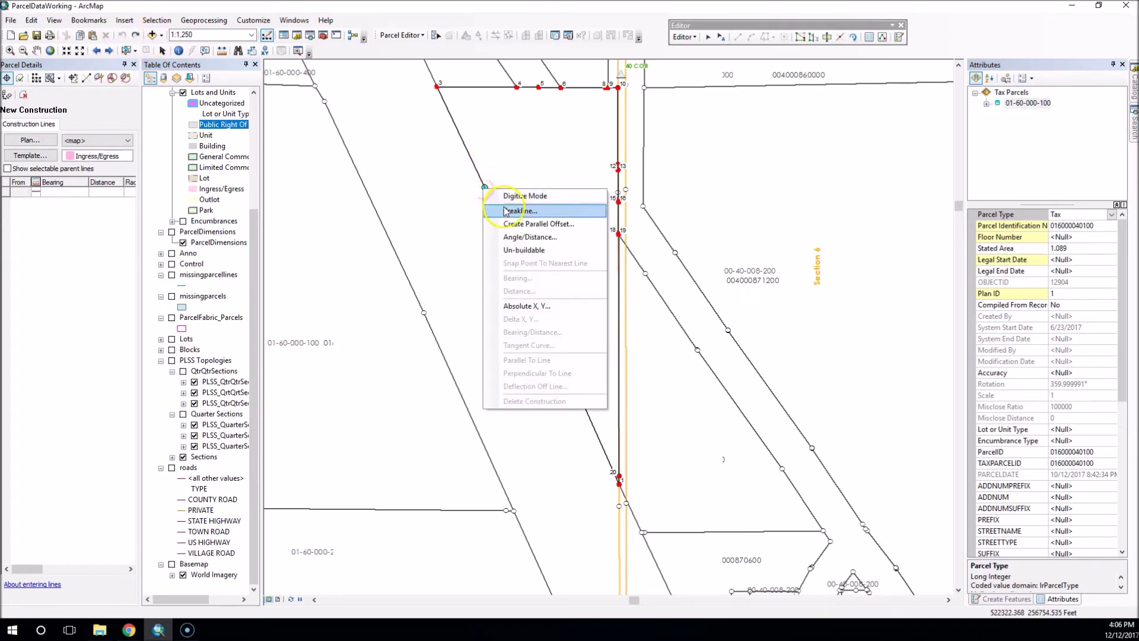
pyautogui.click(513, 221)
pyautogui.moveTo(512, 265); pyautogui.dragTo(622, 152)
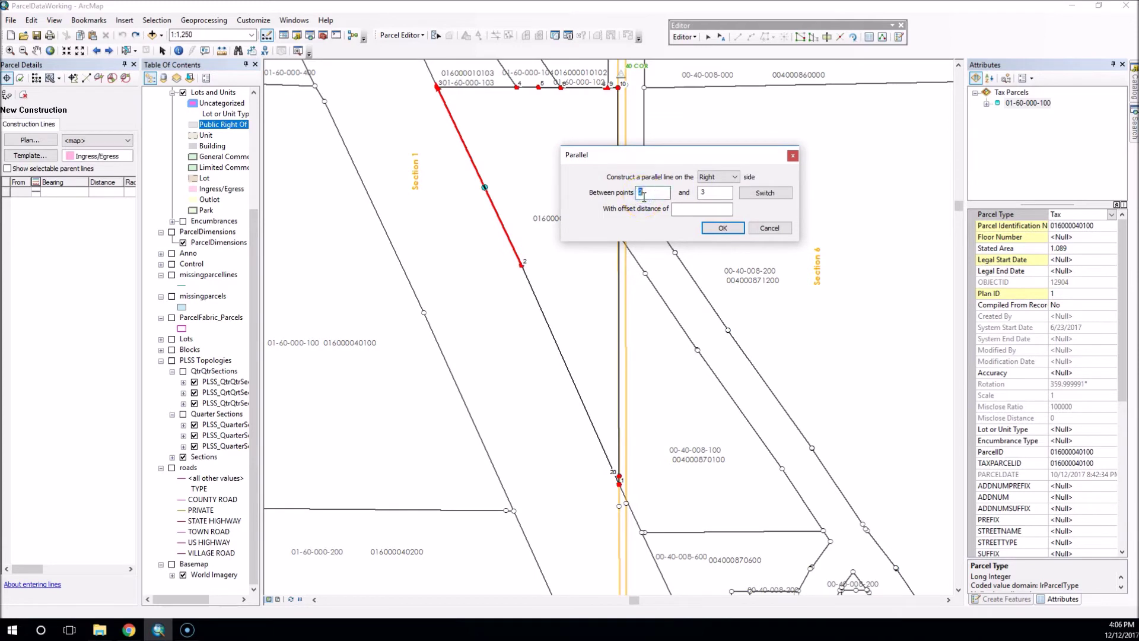
pyautogui.write('1')
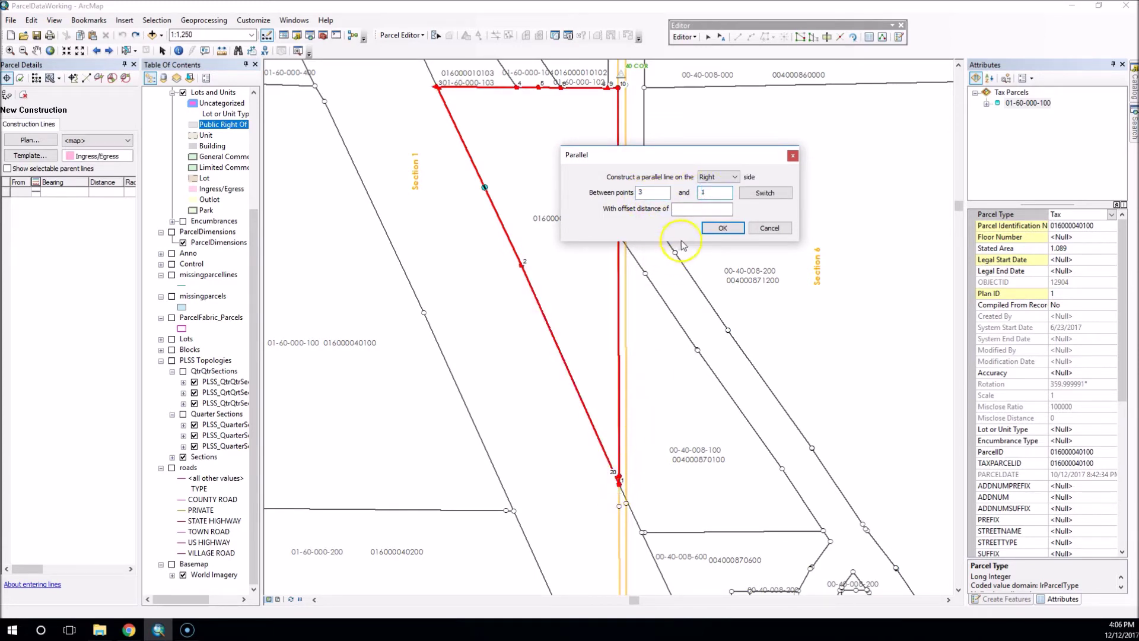
pyautogui.click(715, 176)
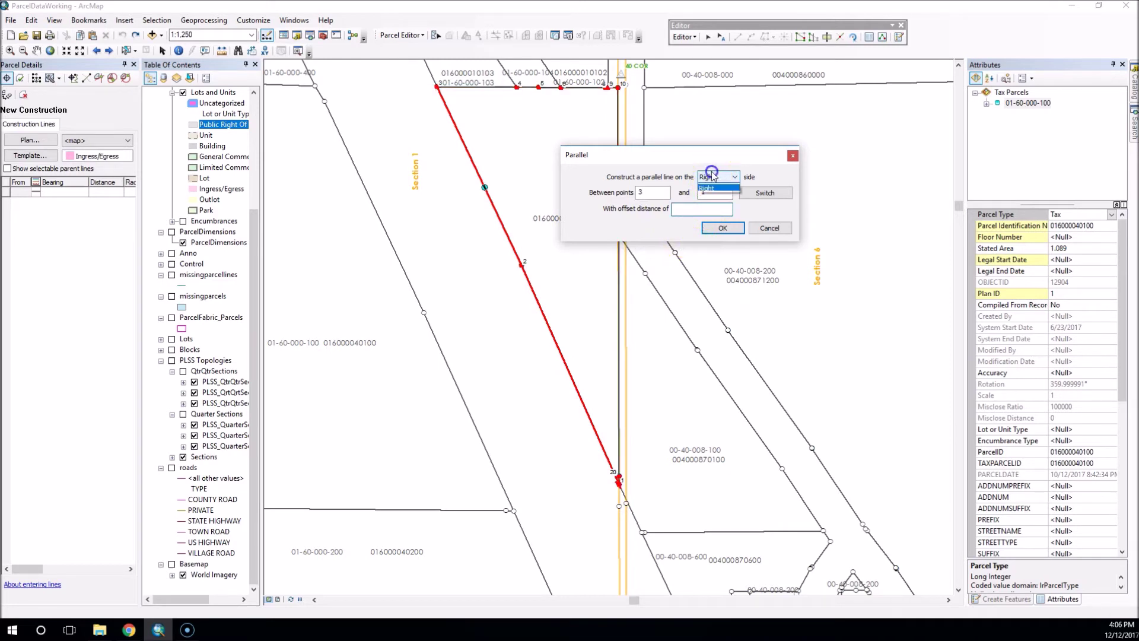
pyautogui.click(709, 189)
pyautogui.click(701, 210)
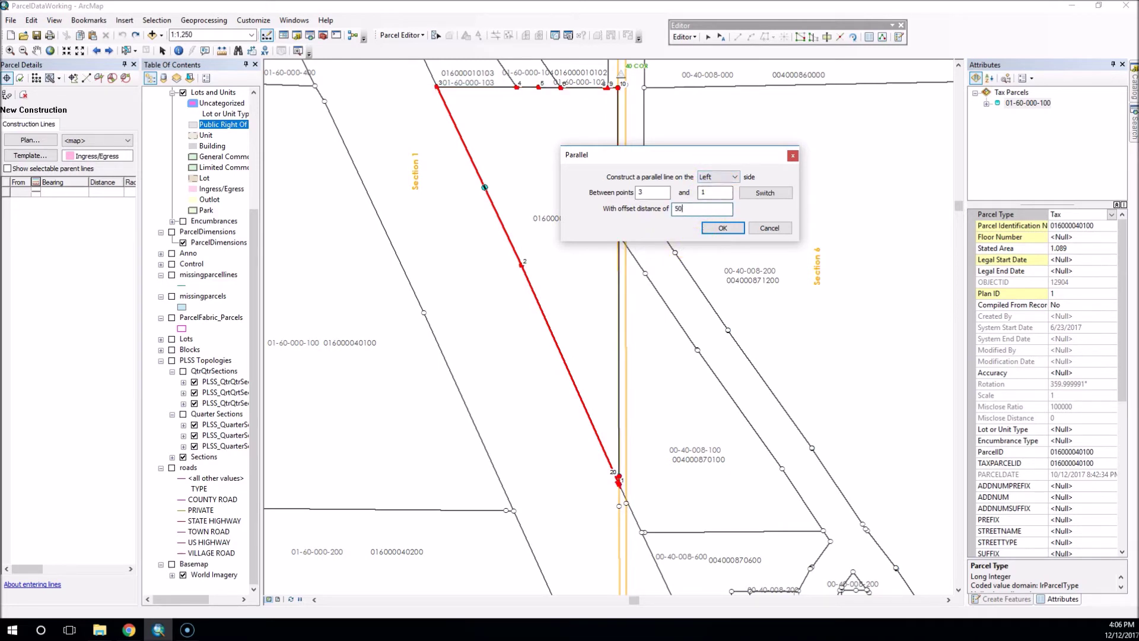
pyautogui.click(718, 232)
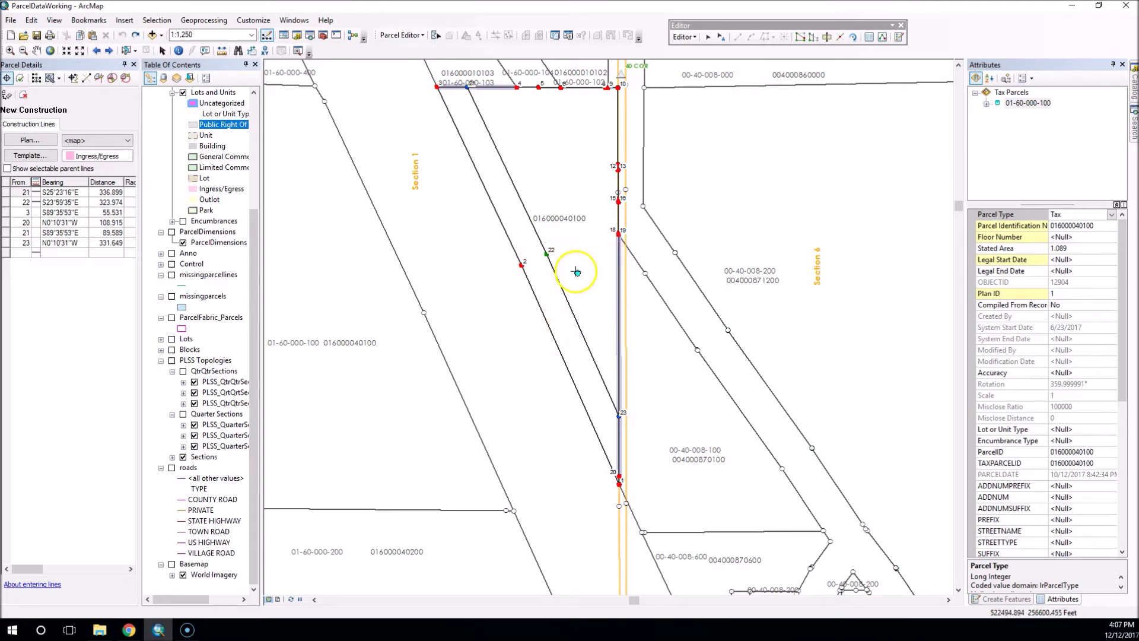
# - Add a left parallel offset of east-edge line 23–19, creating new points 24 and 25
pyautogui.rightClick(618, 293)
pyautogui.click(643, 324)
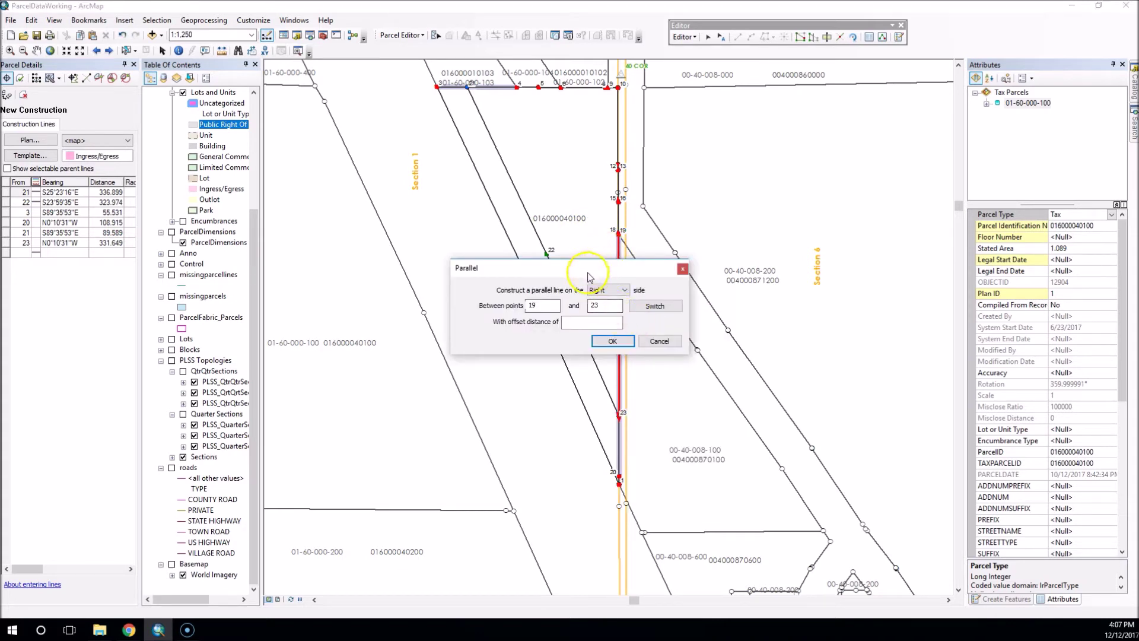
pyautogui.click(647, 305)
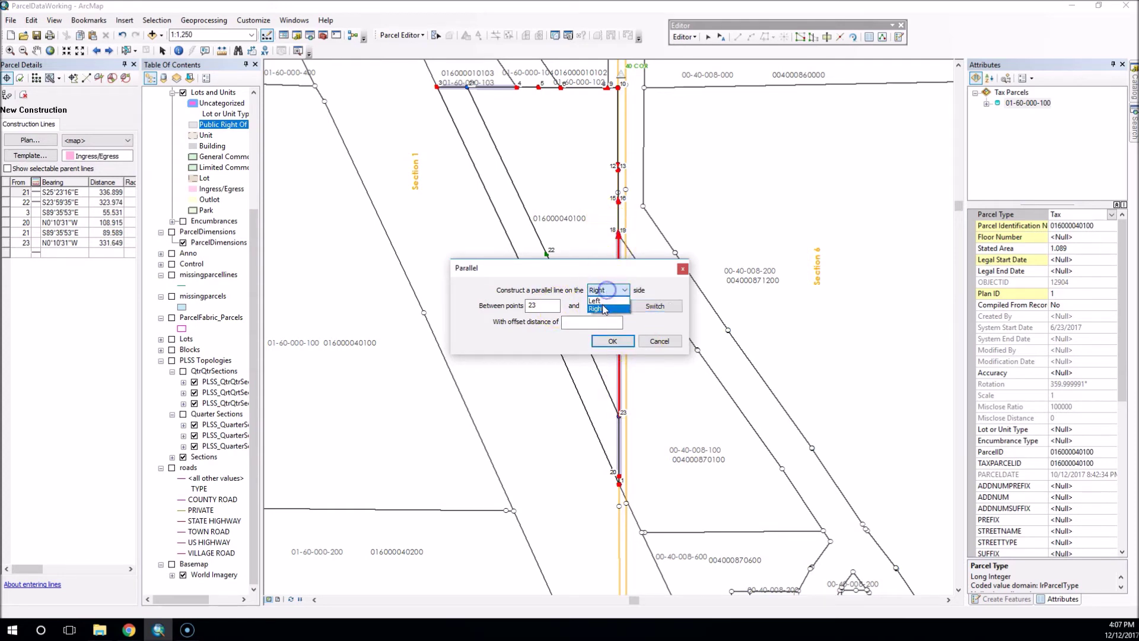
pyautogui.click(601, 303)
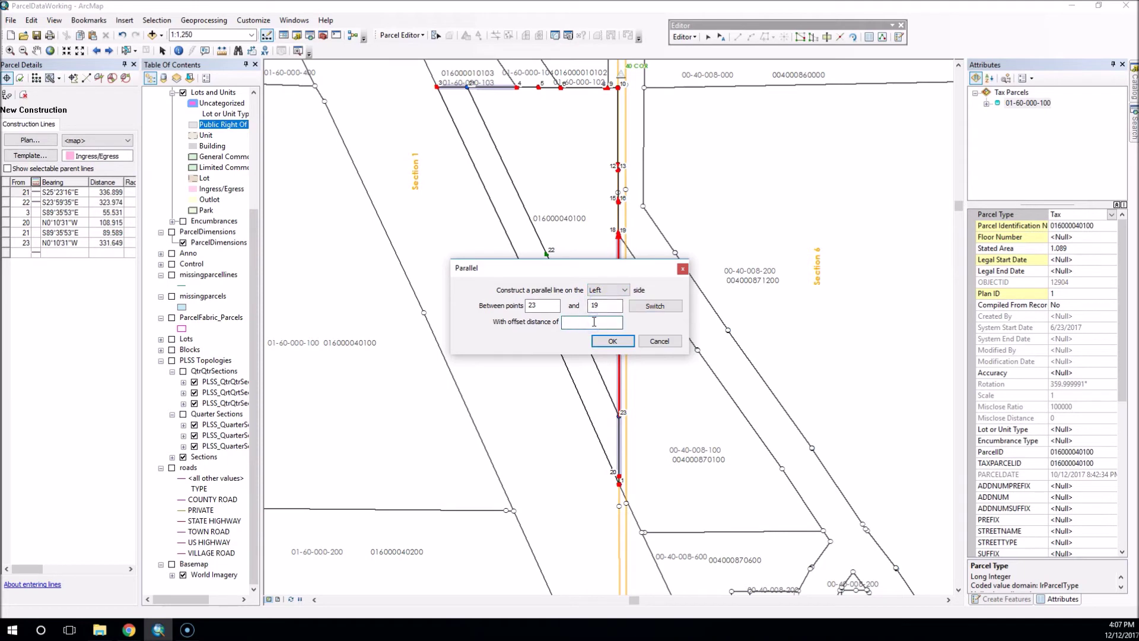
pyautogui.click(614, 343)
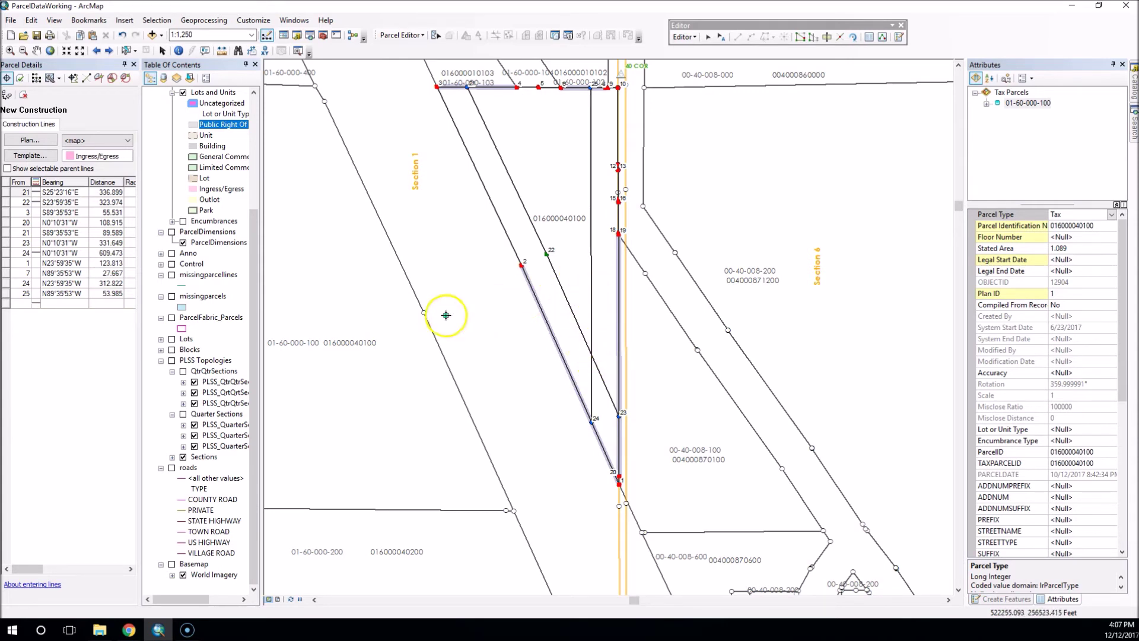
# - Planarize the construction lines and delete the two 123.814 lines from point 26 to points 24 and 23
pyautogui.click(37, 78)
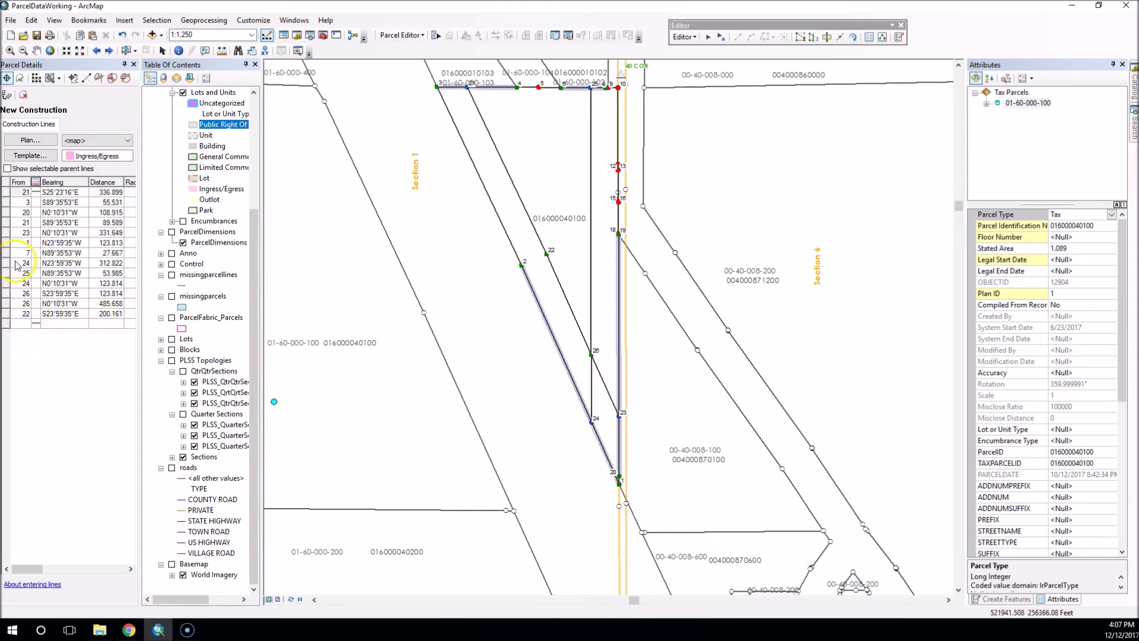
pyautogui.click(436, 35)
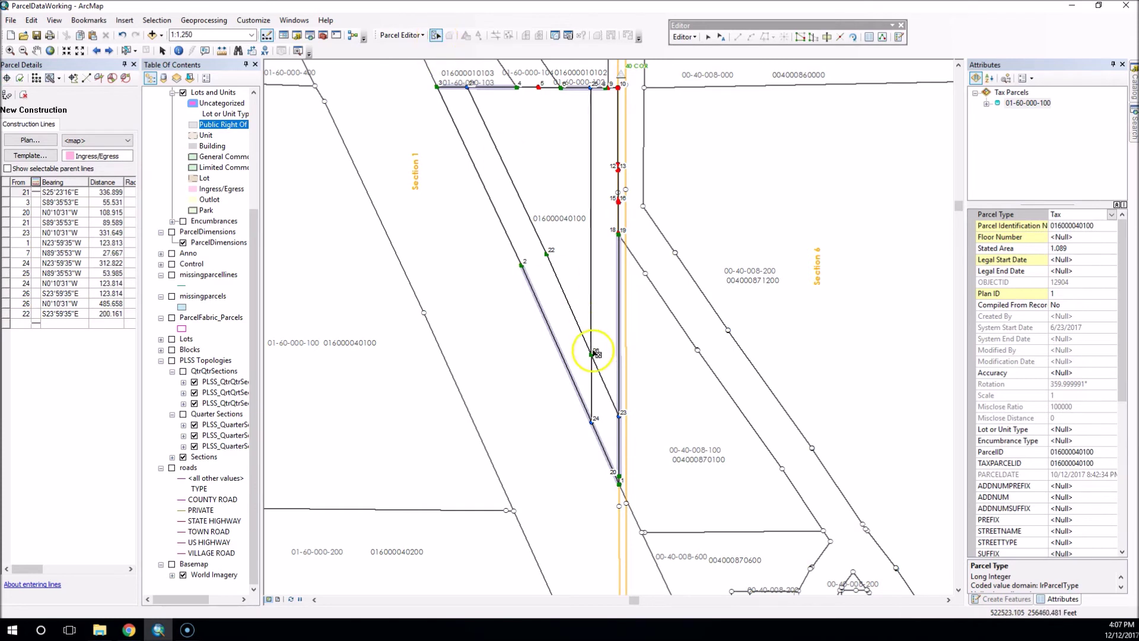
pyautogui.moveTo(592, 352)
pyautogui.mouseDown()
pyautogui.moveTo(592, 372)
pyautogui.moveTo(606, 374)
pyautogui.mouseUp()
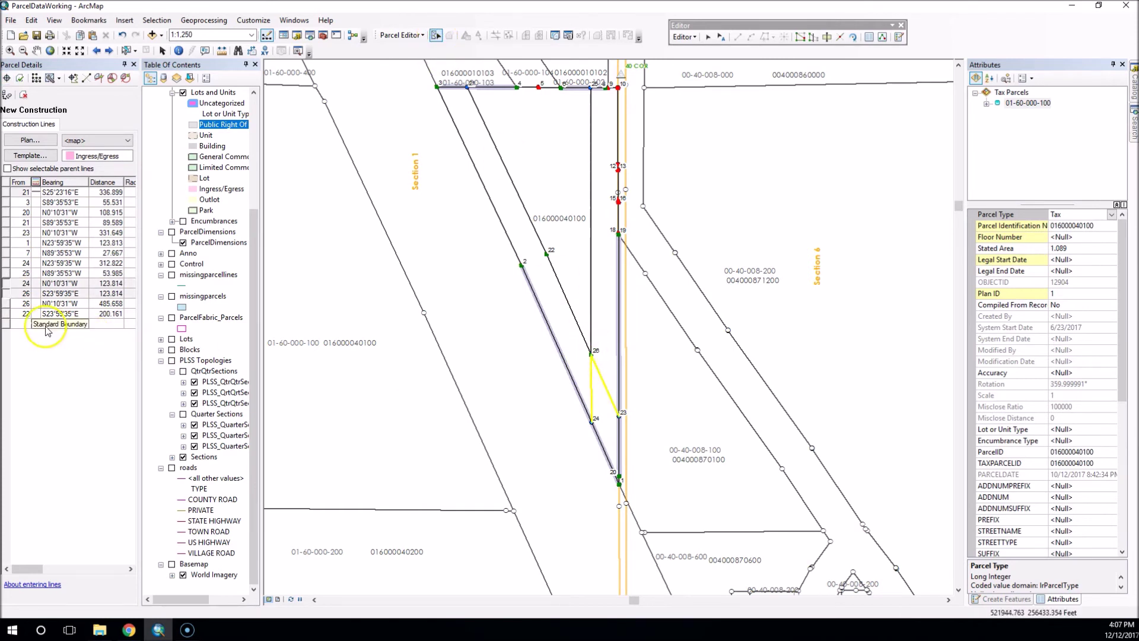
pyautogui.moveTo(6, 294); pyautogui.dragTo(6, 283)
pyautogui.rightClick(6, 284)
pyautogui.click(36, 302)
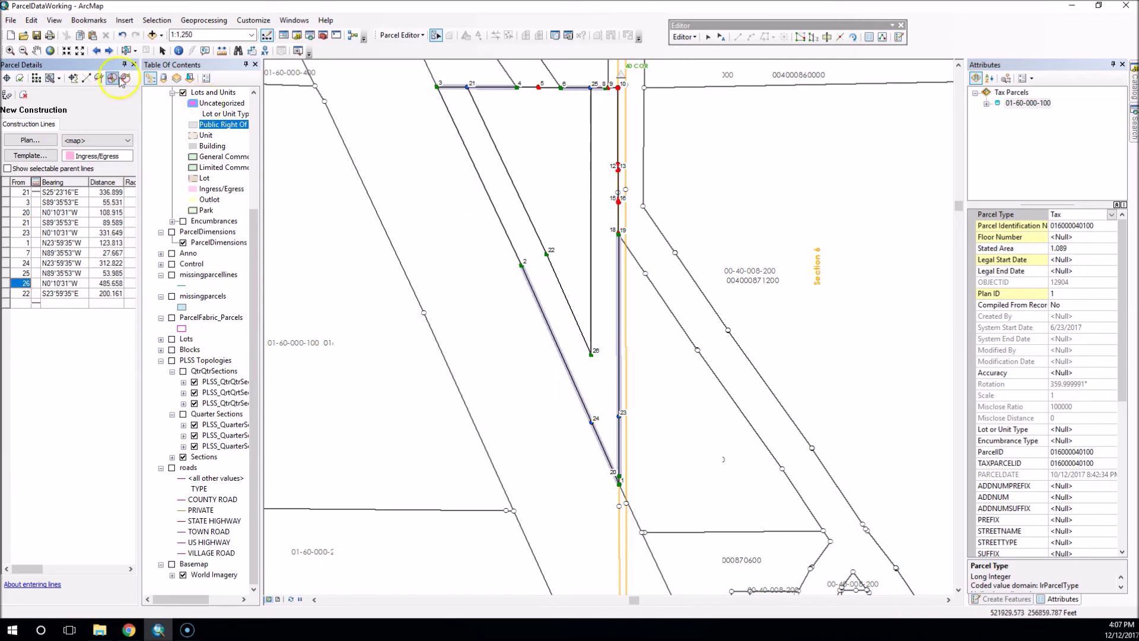
# - Build the parcels keeping all lines current, then select the new inner triangle parcel
pyautogui.click(60, 79)
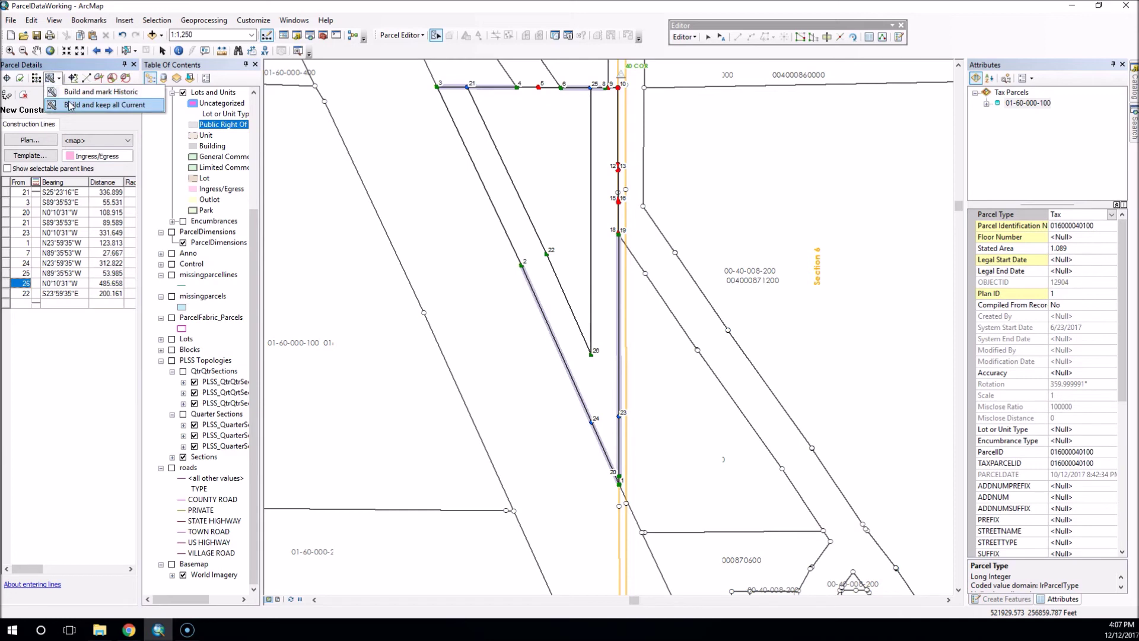
pyautogui.click(69, 105)
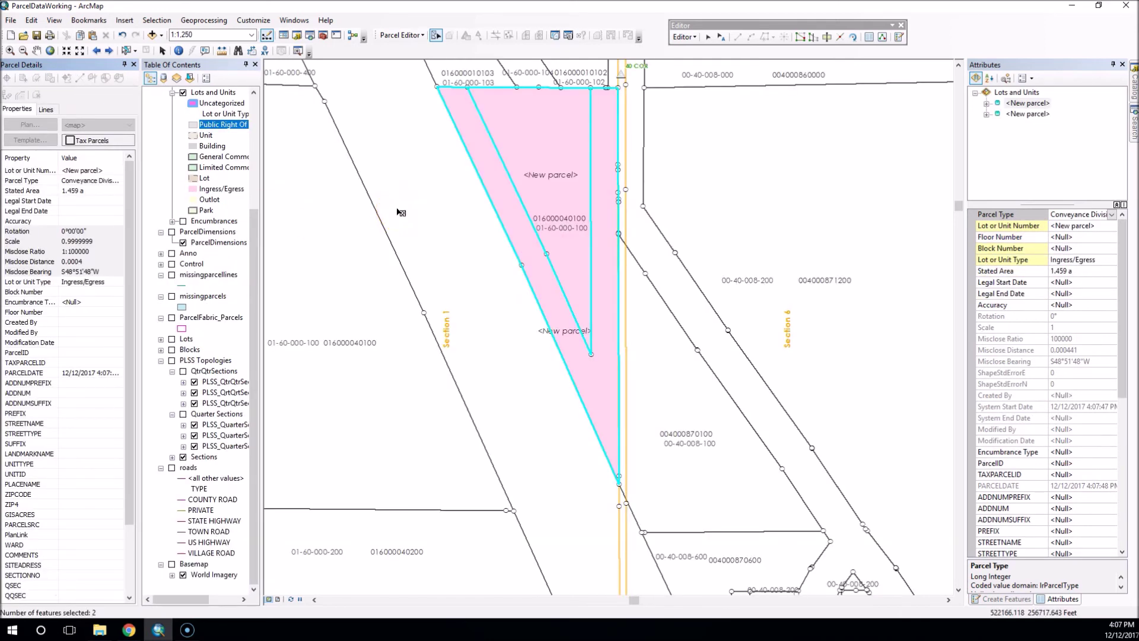
pyautogui.click(572, 203)
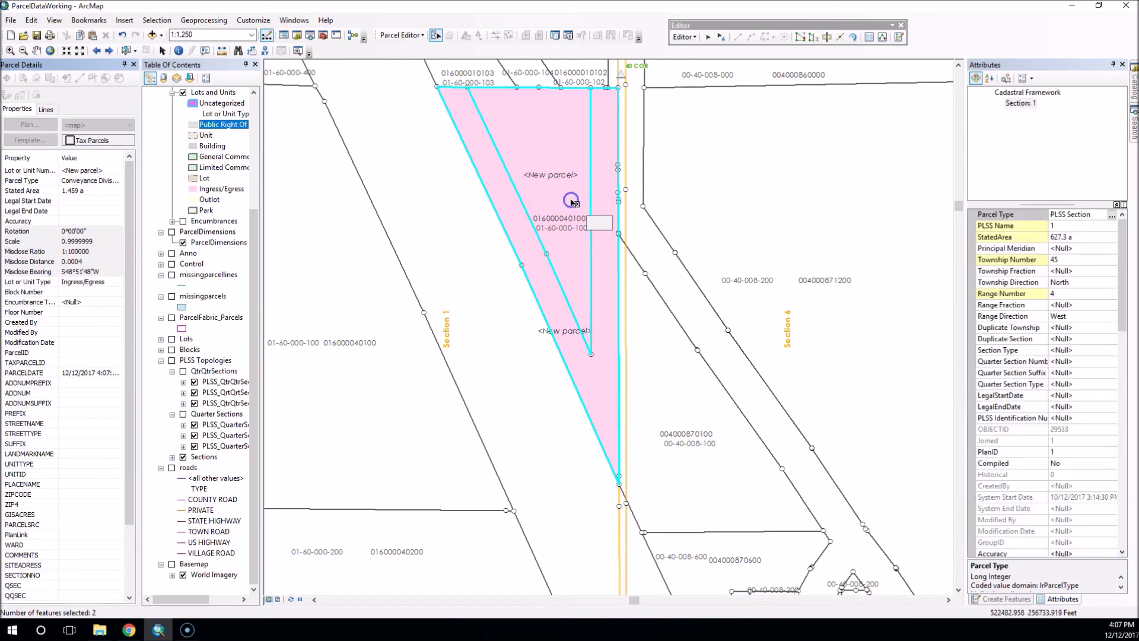
pyautogui.click(609, 224)
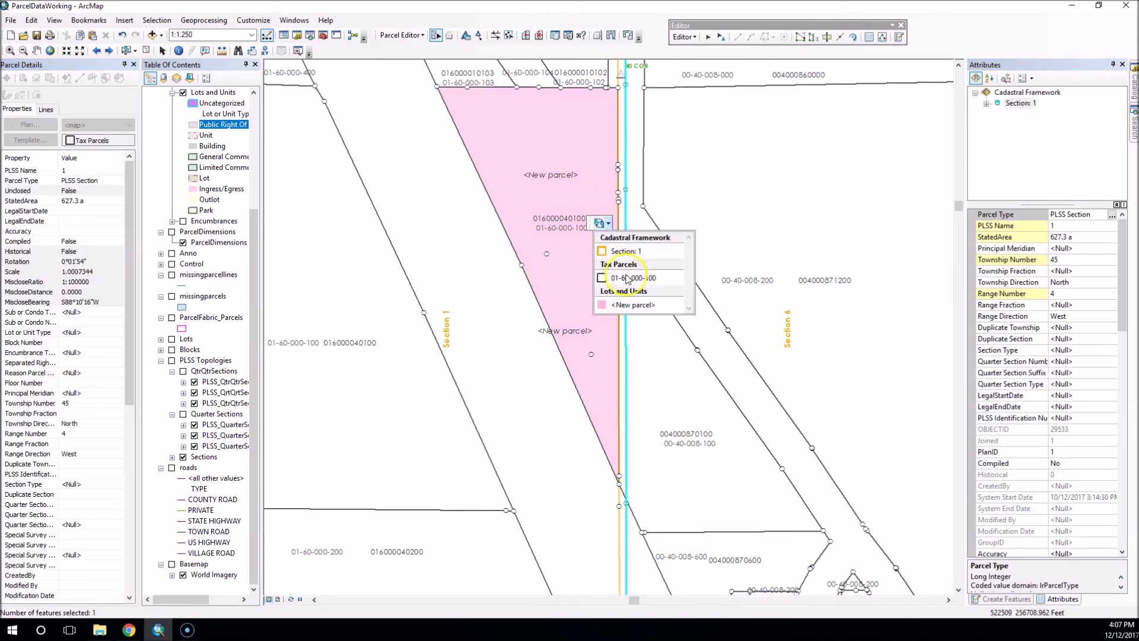
pyautogui.click(634, 304)
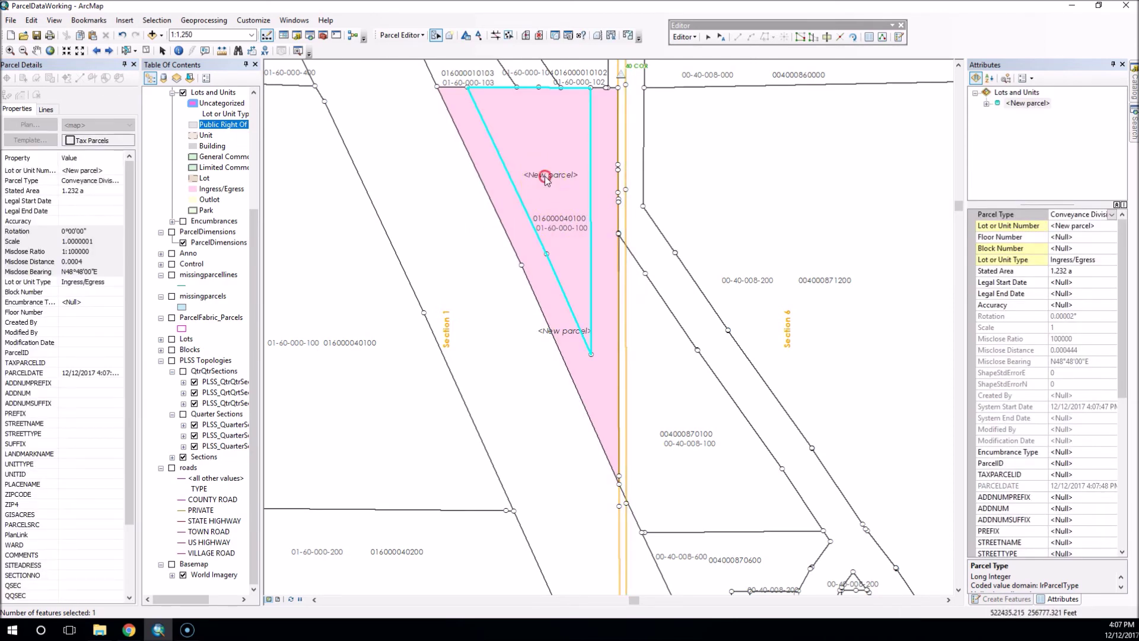
pyautogui.rightClick(545, 178)
# - Delete the inner triangle parcel and select the V-shaped strip parcel
pyautogui.click(577, 358)
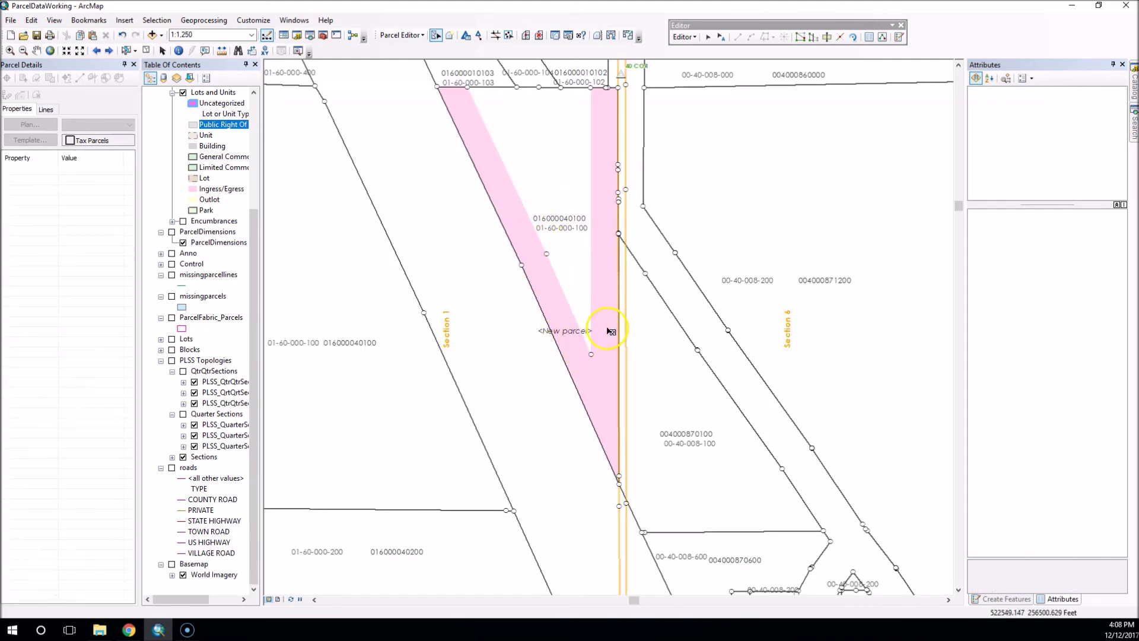
pyautogui.click(526, 248)
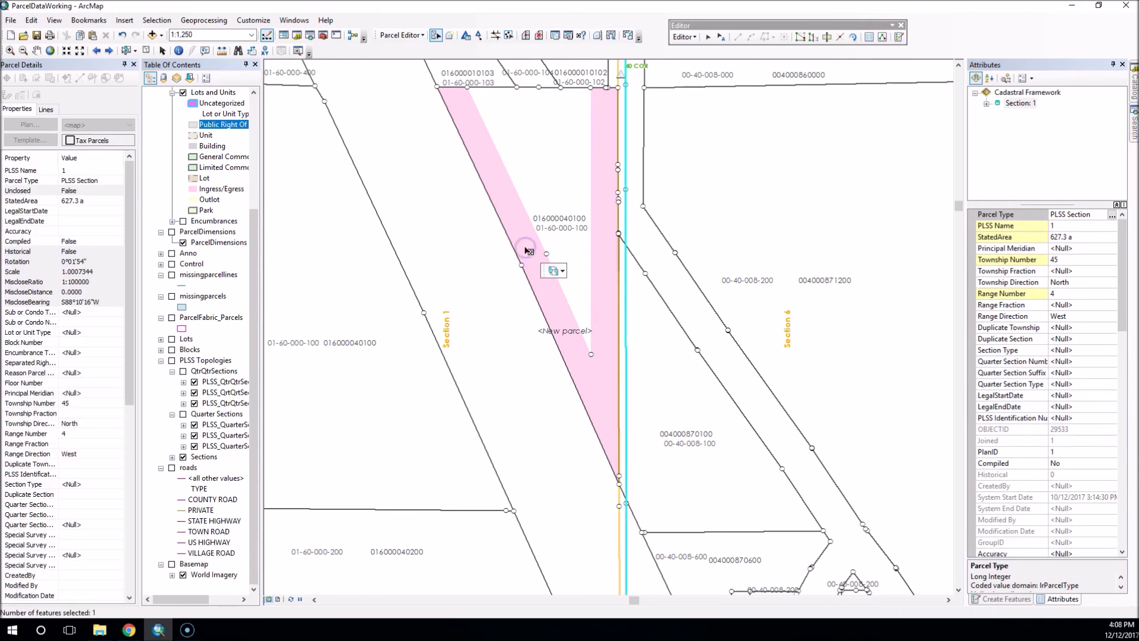
pyautogui.click(554, 270)
pyautogui.click(555, 349)
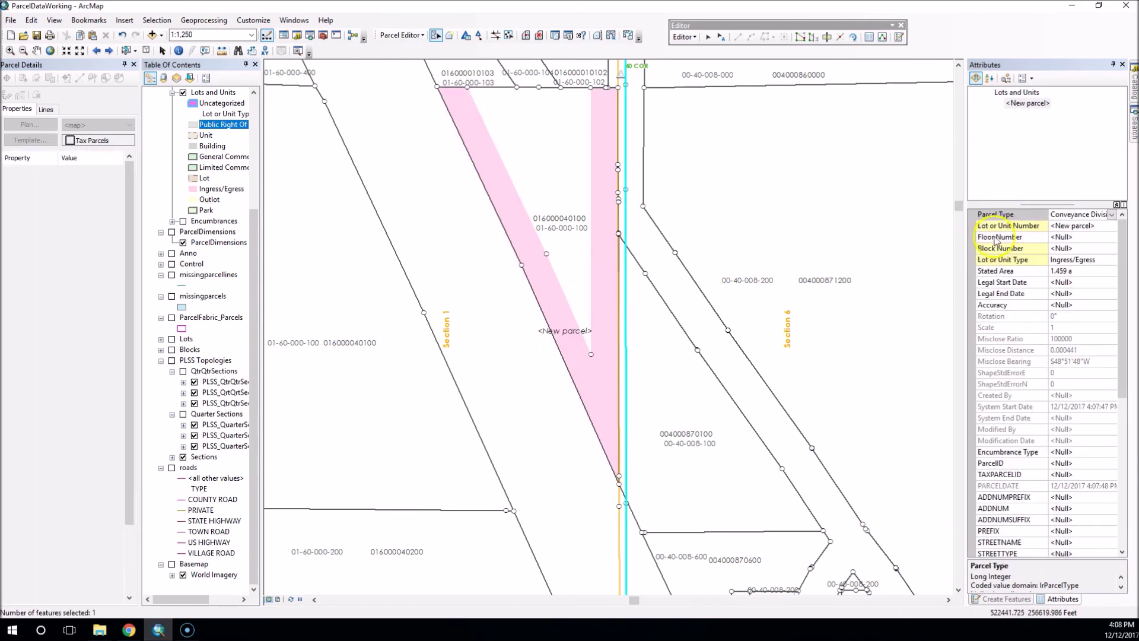
# - Set the V parcel's Lot or Unit Number to '50' Ingress / Egress'
pyautogui.click(1102, 225)
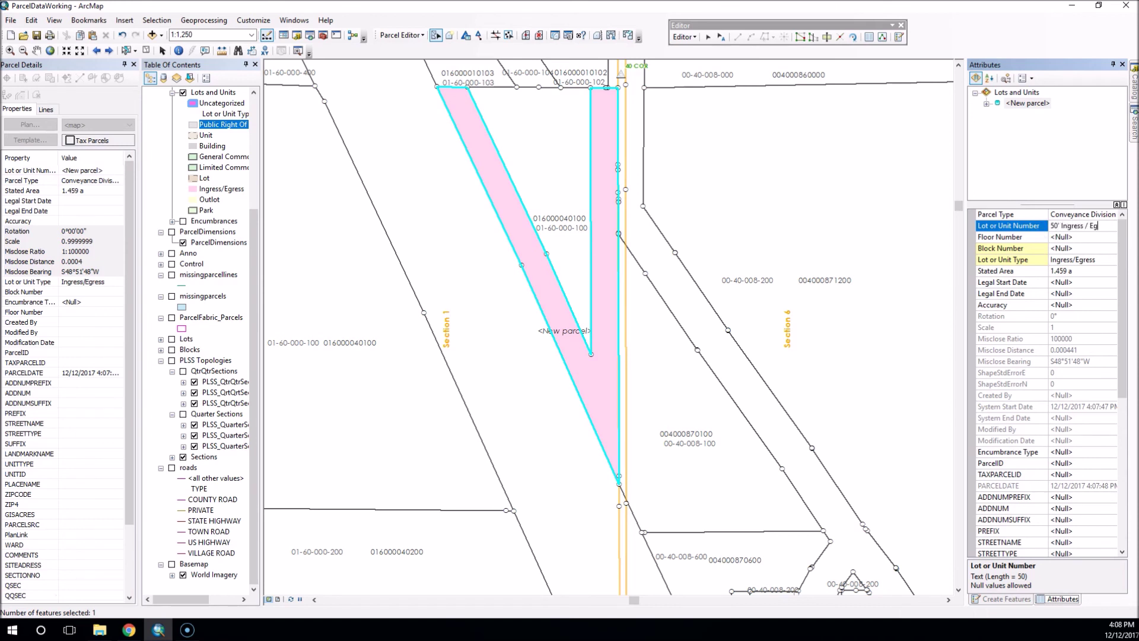
pyautogui.write("50' Ingress / Egress")
pyautogui.press('Return')
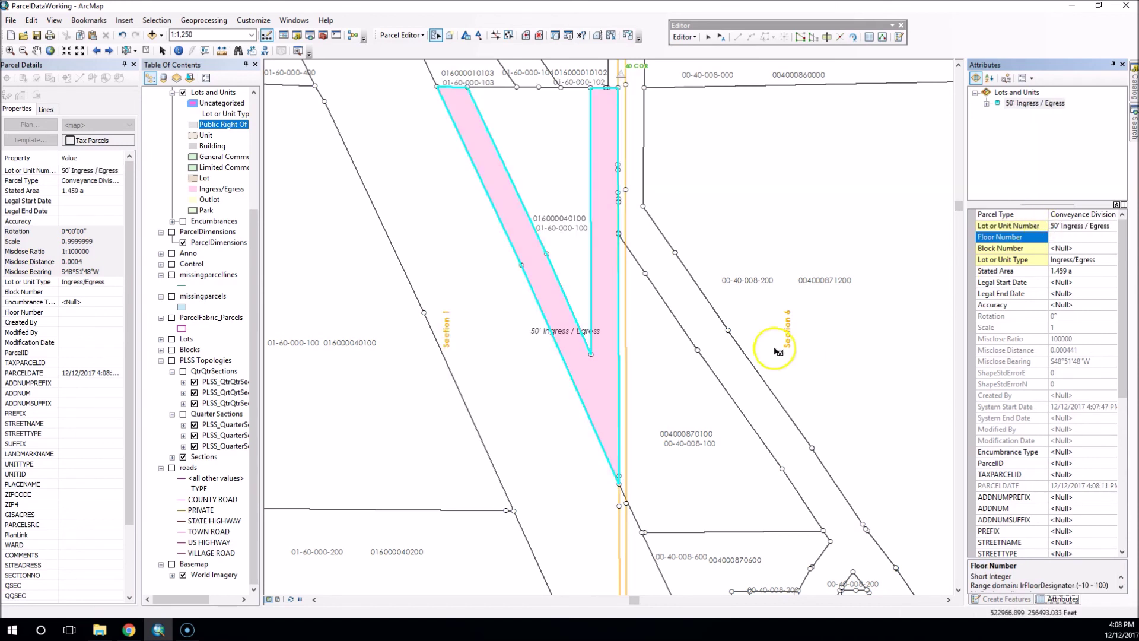